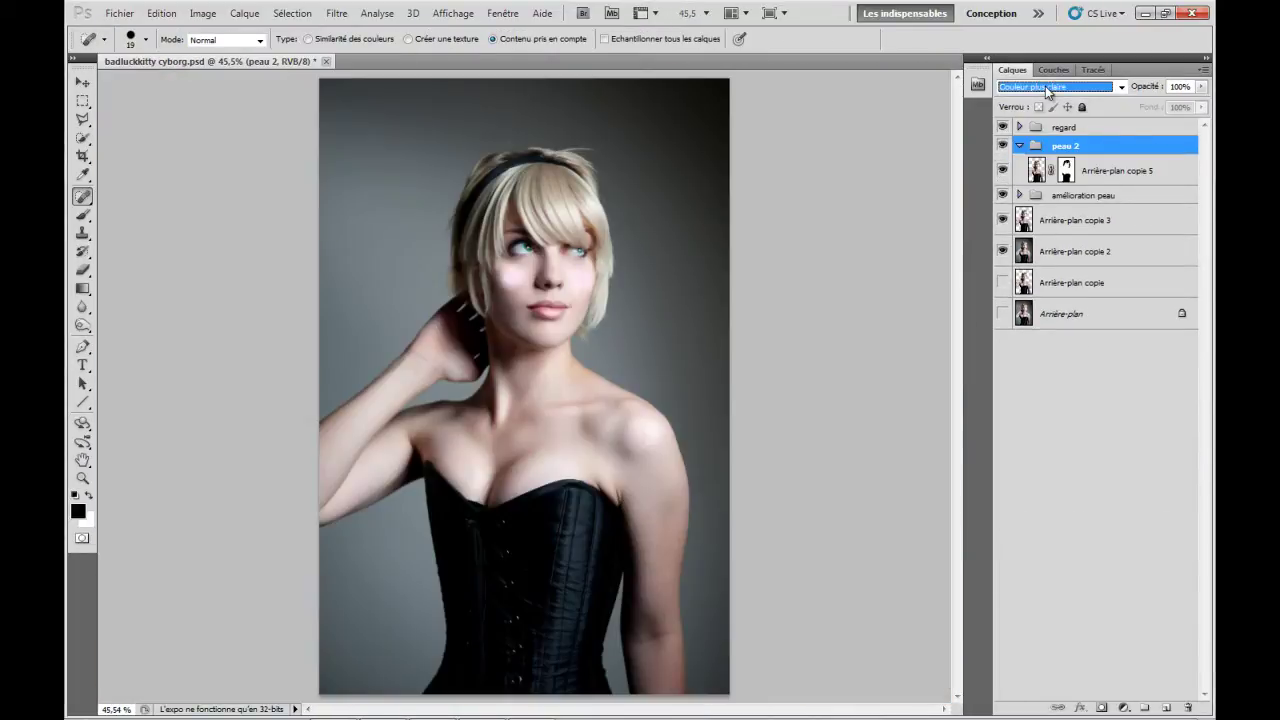
# Step: Cycle the retouch layer to a different blending mode
pyautogui.press('Up')
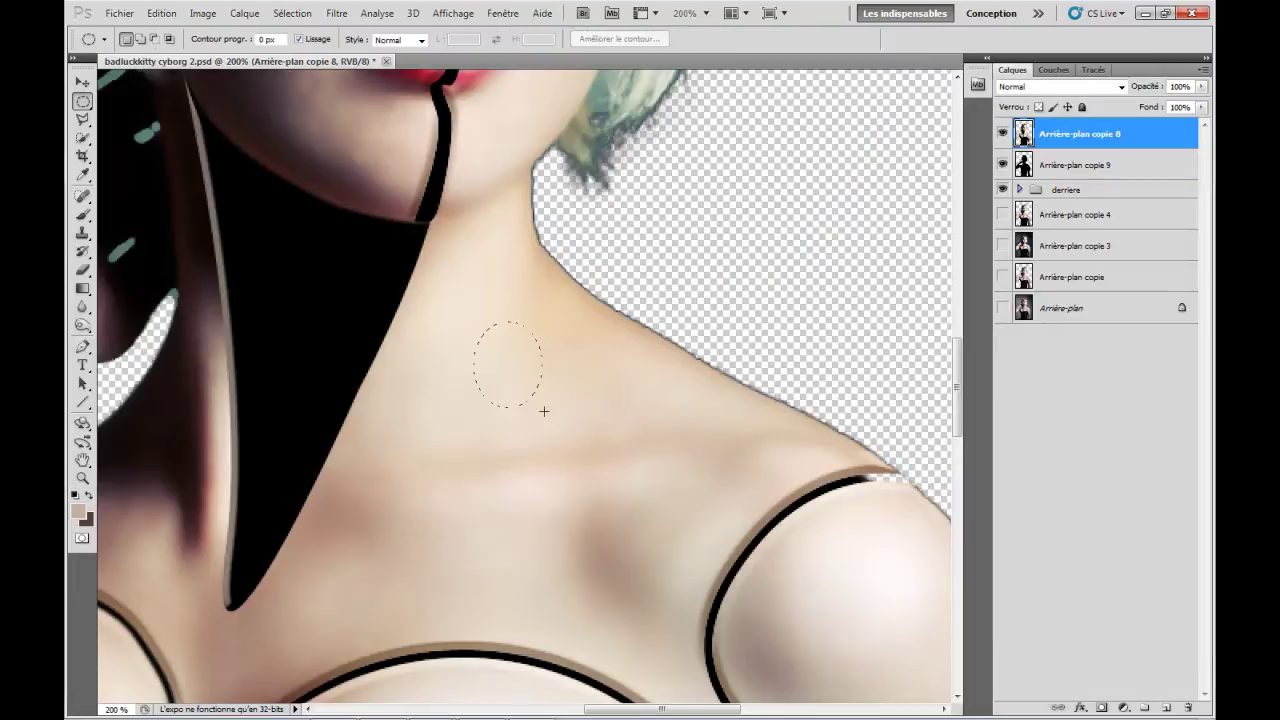
# Step: Fade the white ring layer to 50% opacity and bring up the Flou optimisé blur settings
pyautogui.write('50')
pyautogui.press('Return')
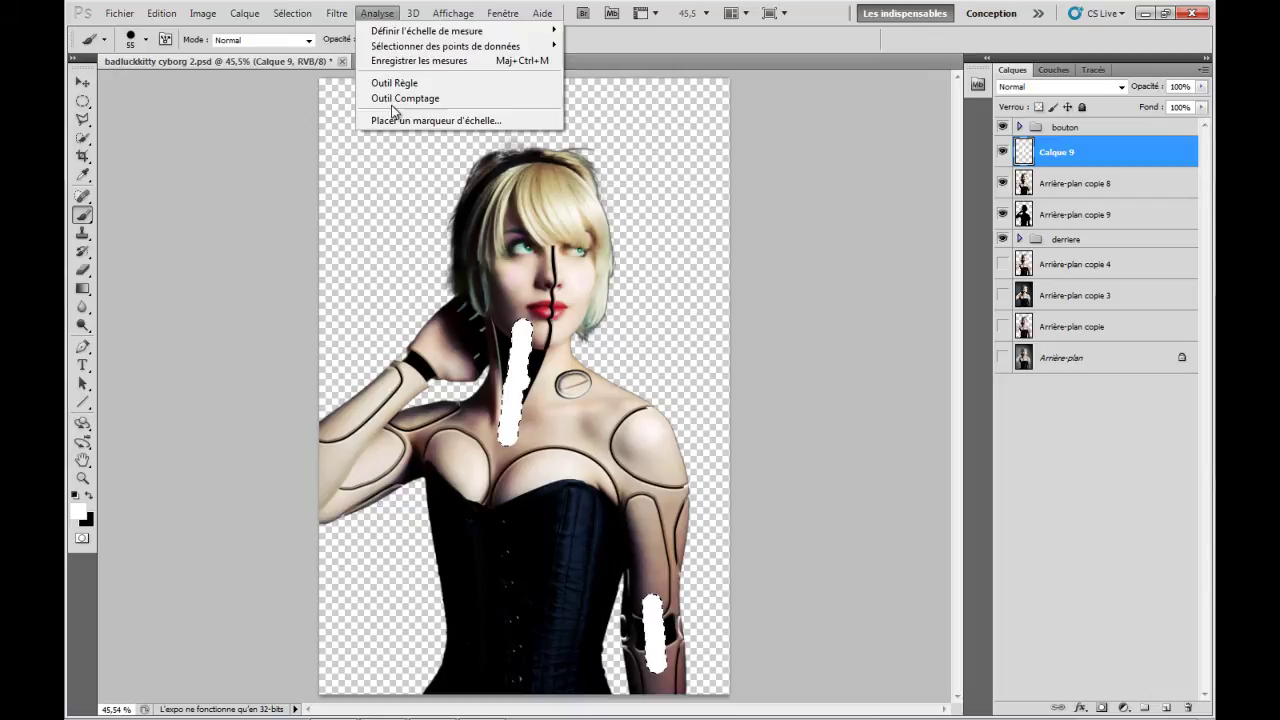
pyautogui.click(260, 255)
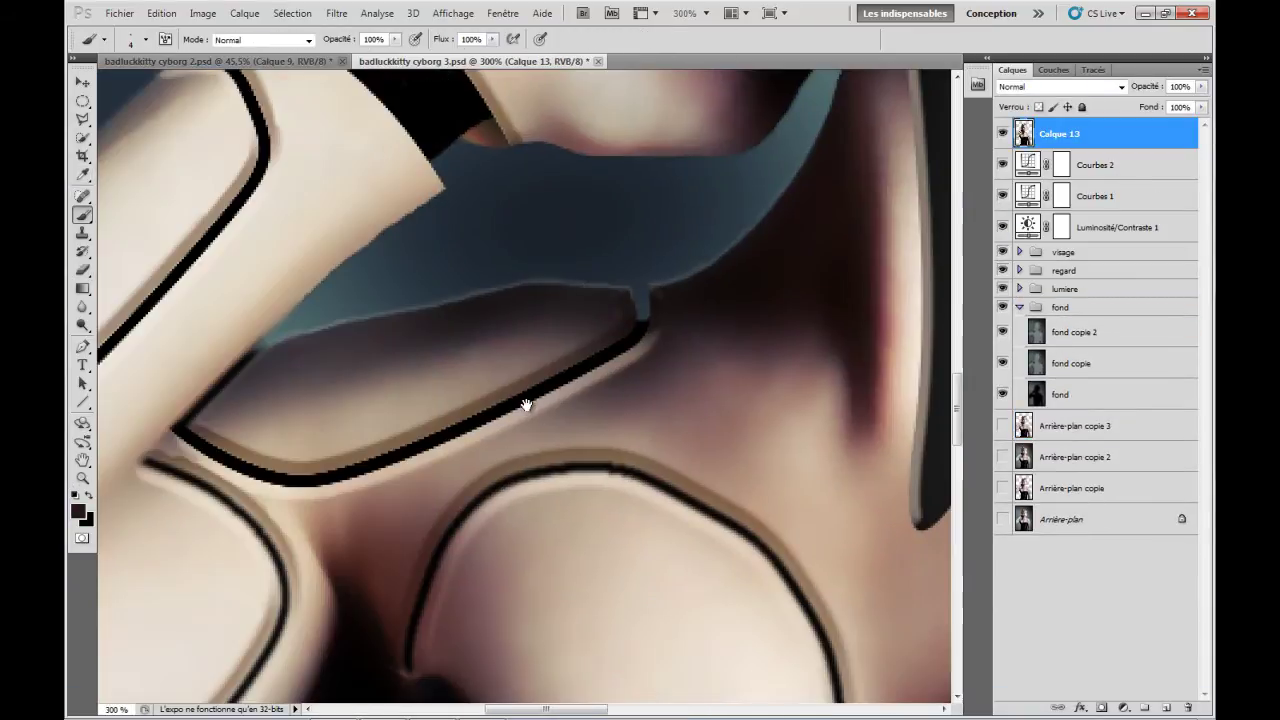
# Step: Sample the dark brown as paint colour, draw a curved Pen path along the seam, and save
pyautogui.scroll(-3, 351, 568)
pyautogui.keyDown('alt'); pyautogui.click(416, 437); pyautogui.keyUp('alt')
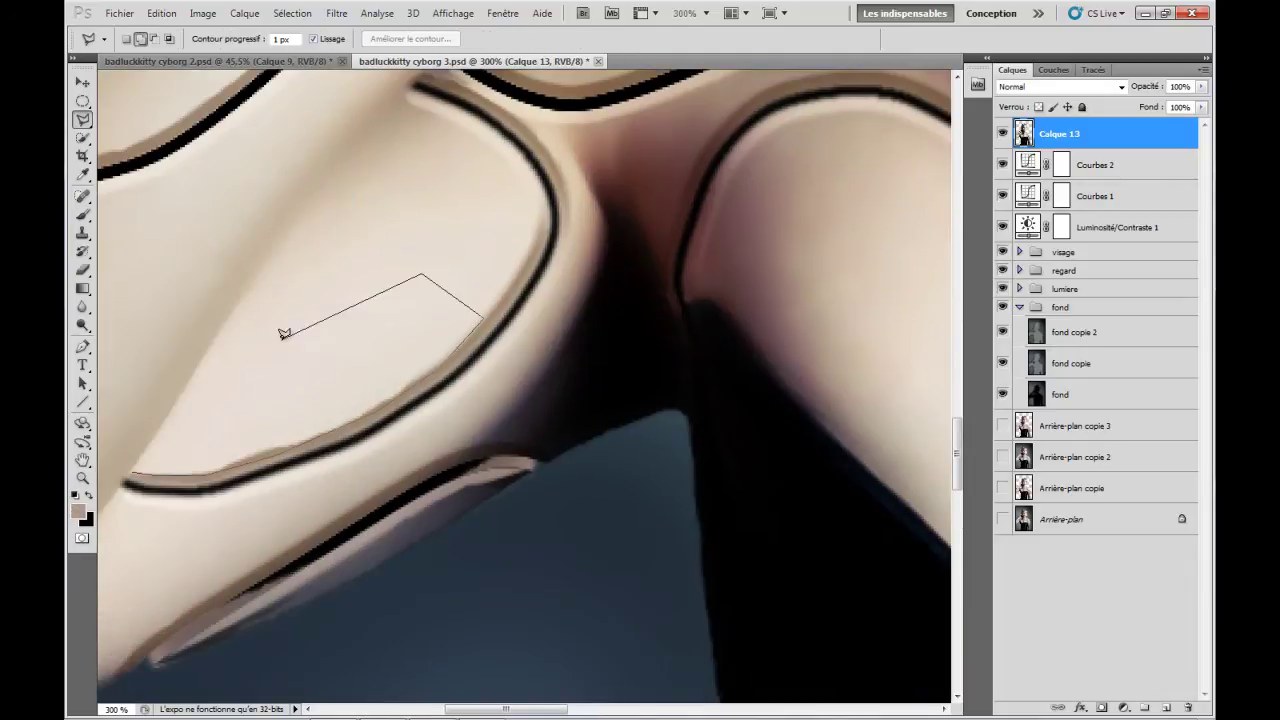
pyautogui.press('p')
pyautogui.click(148, 470)
pyautogui.moveTo(478, 328); pyautogui.dragTo(622, 170)
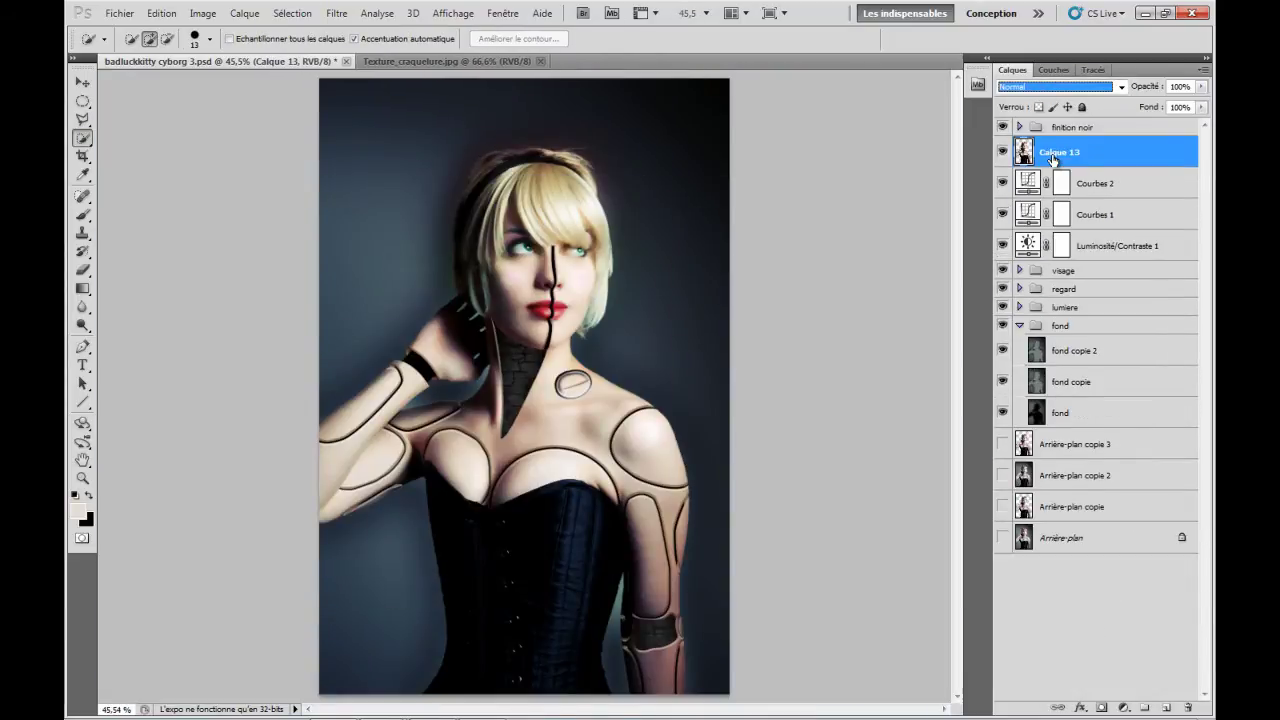
pyautogui.click(119, 13)
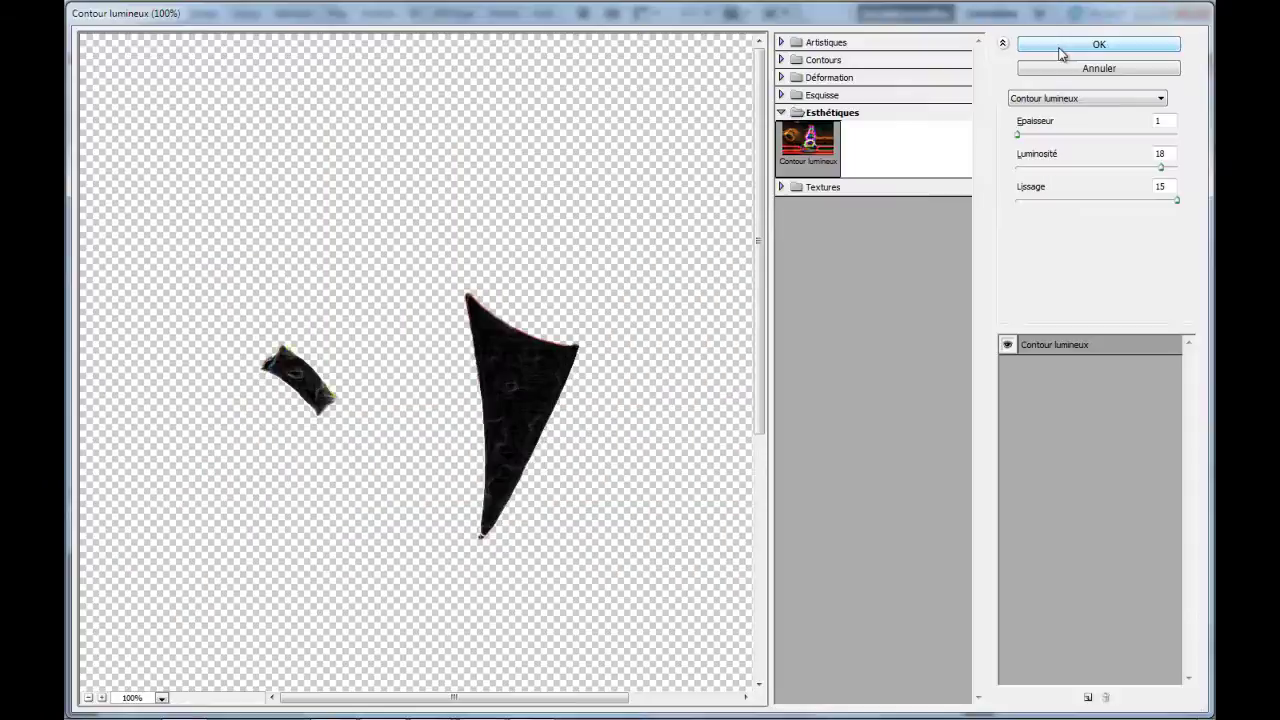
# Step: Apply the Contour lumineux filter to the layer copy
pyautogui.click(1062, 47)
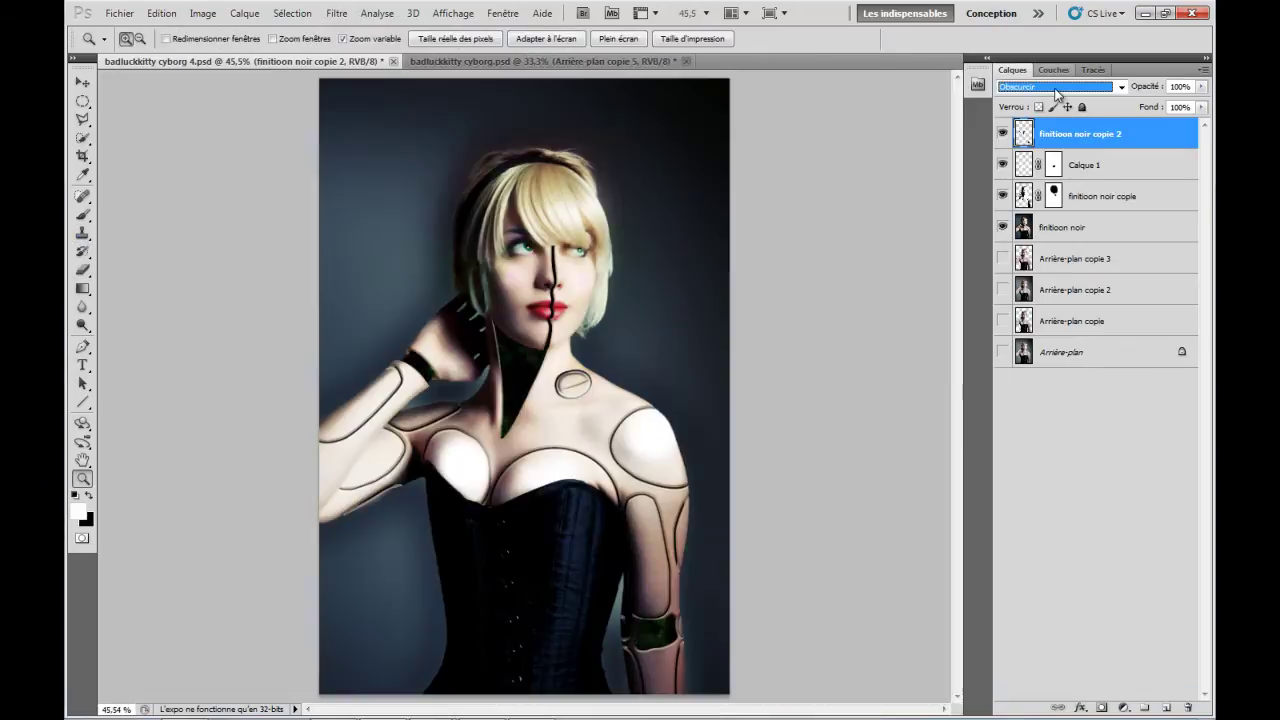